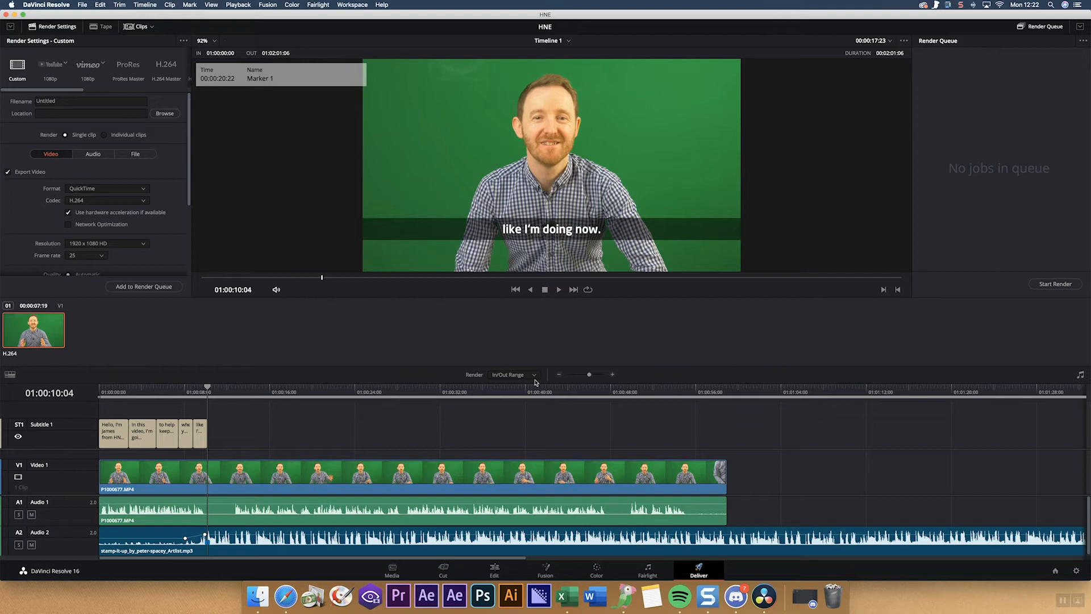
# Mark the render range's out point at the playhead, 01:00:10:04, and return the playhead to the start of the timeline
pyautogui.rightClick(208, 388)
pyautogui.click(224, 401)
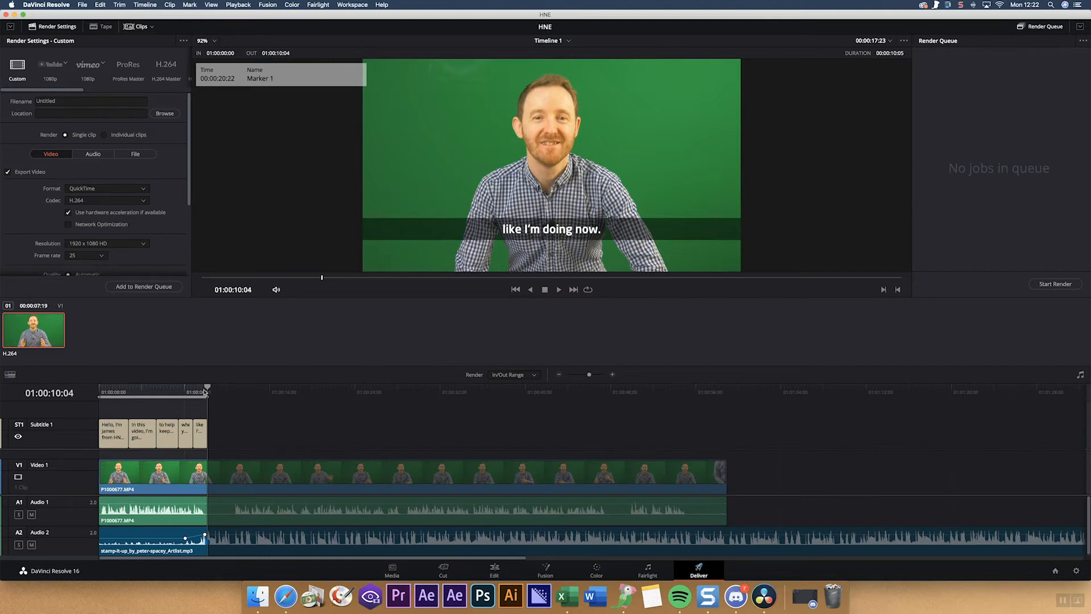
pyautogui.moveTo(205, 391); pyautogui.dragTo(99, 398)
# Name the output file with the presenter's first name followed by HNE
pyautogui.scroll(-1, 40, 91)
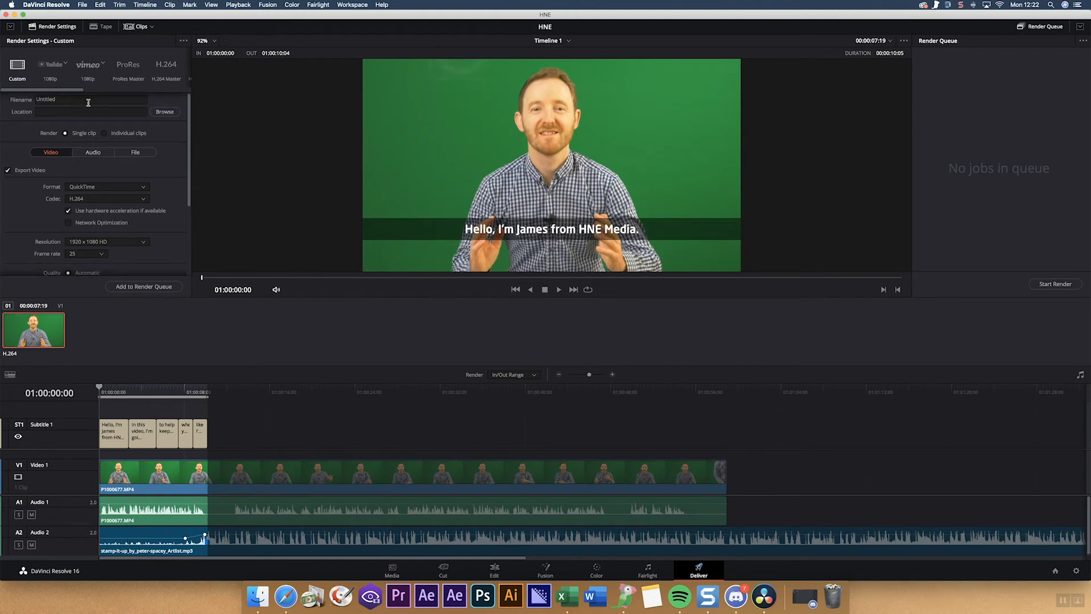
pyautogui.scroll(1, 57, 112)
pyautogui.doubleClick(62, 101)
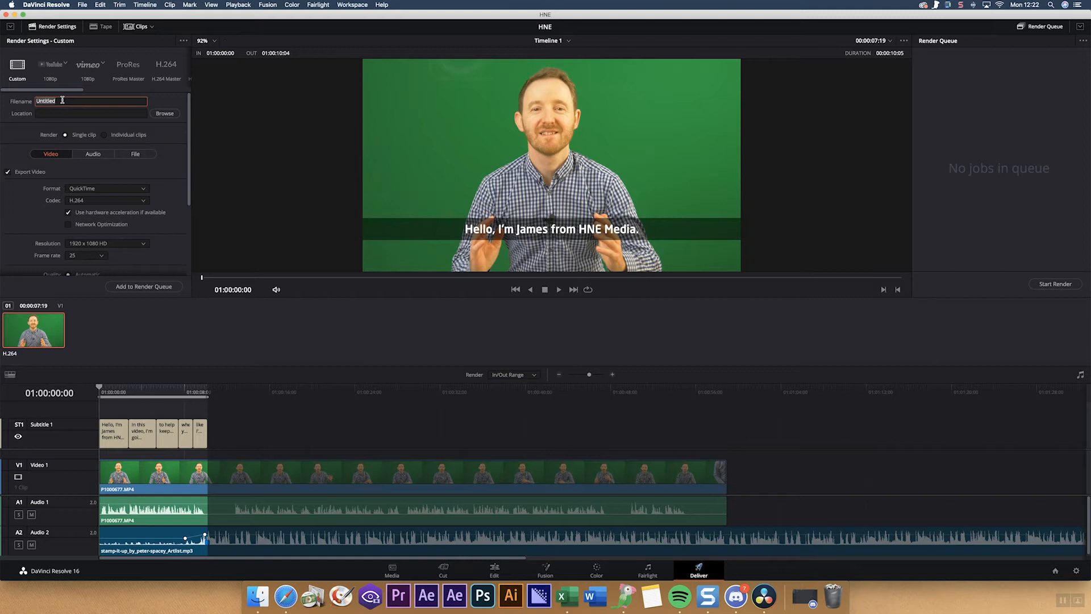
pyautogui.write('James HNE')
# Set the render's output location to the Desktop folder
pyautogui.click(53, 116)
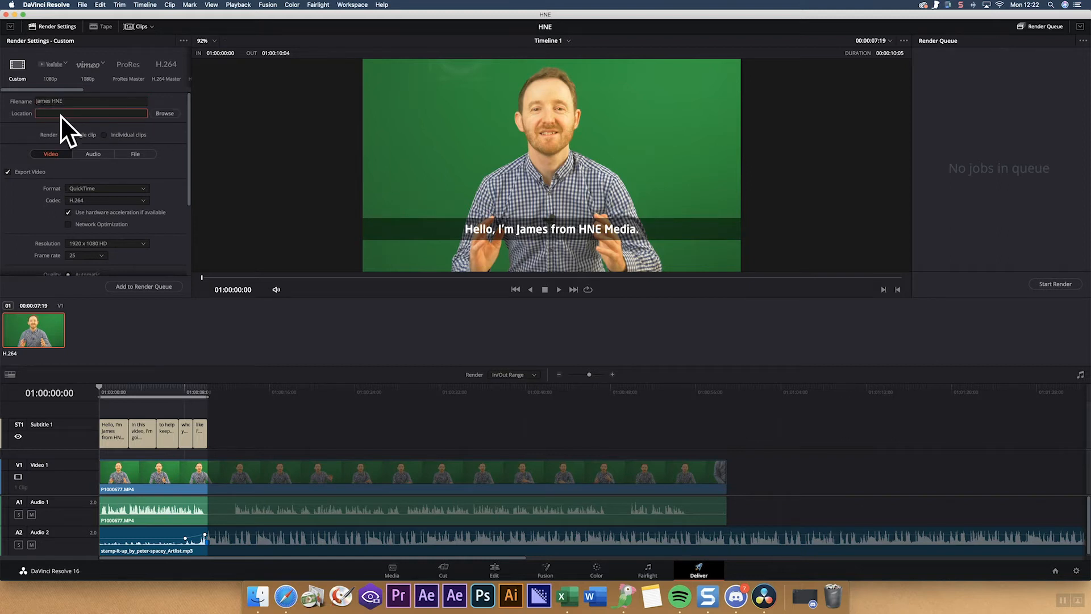
pyautogui.click(157, 115)
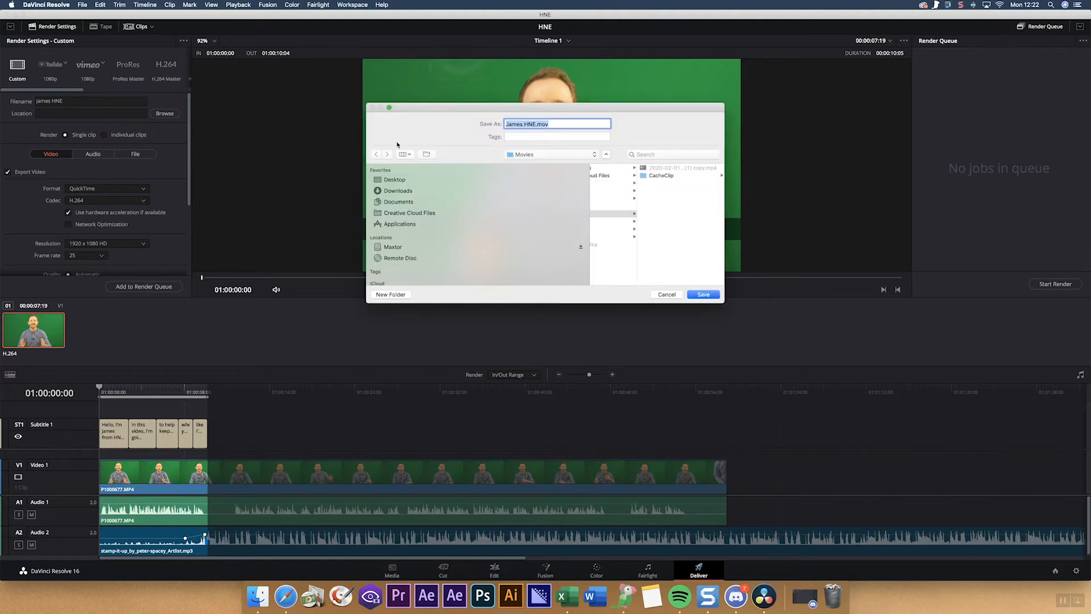
pyautogui.click(397, 179)
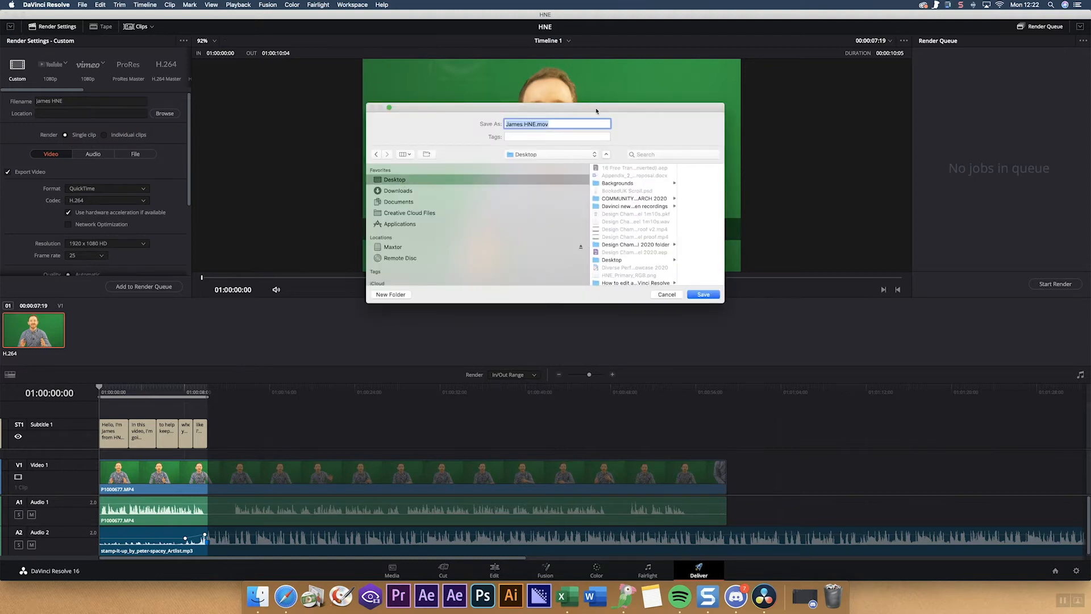
pyautogui.moveTo(596, 111); pyautogui.dragTo(521, 79)
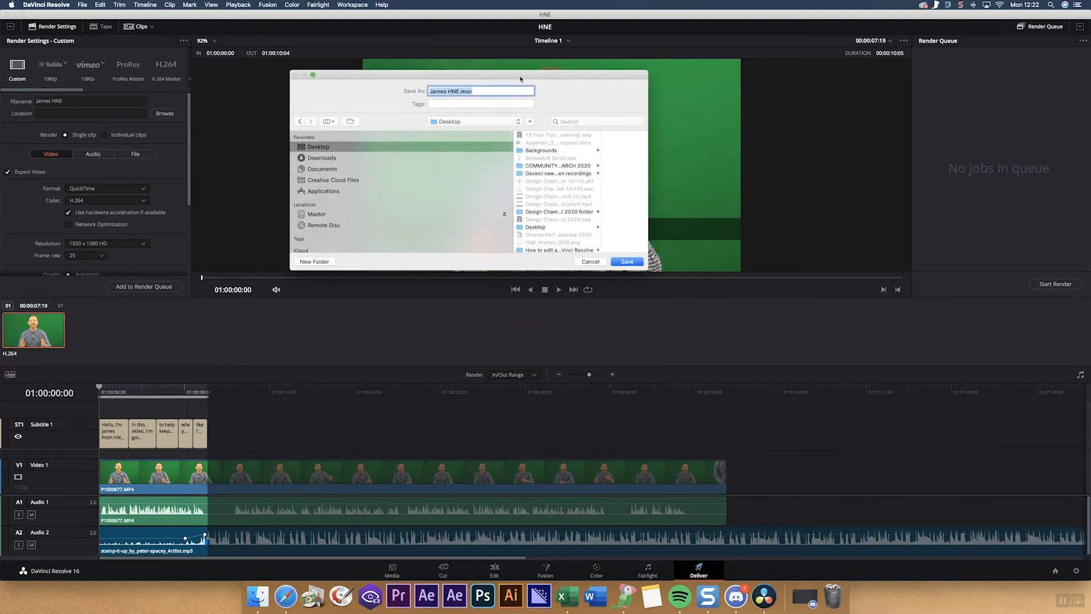
pyautogui.click(626, 261)
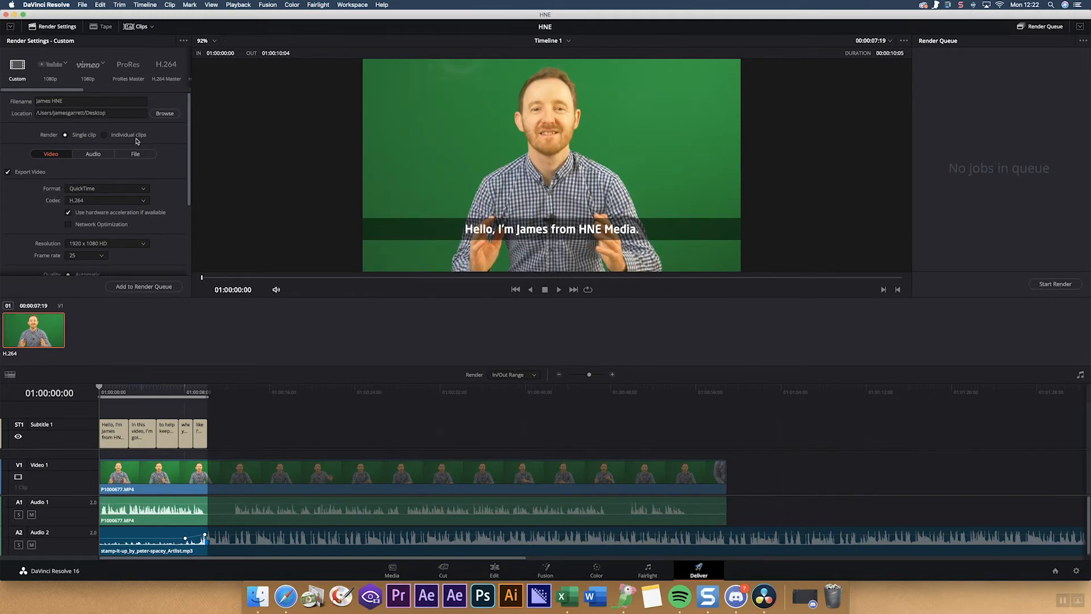
# Expand the subtitle settings for the video export and enable Export Subtitle
pyautogui.scroll(-2, 190, 137)
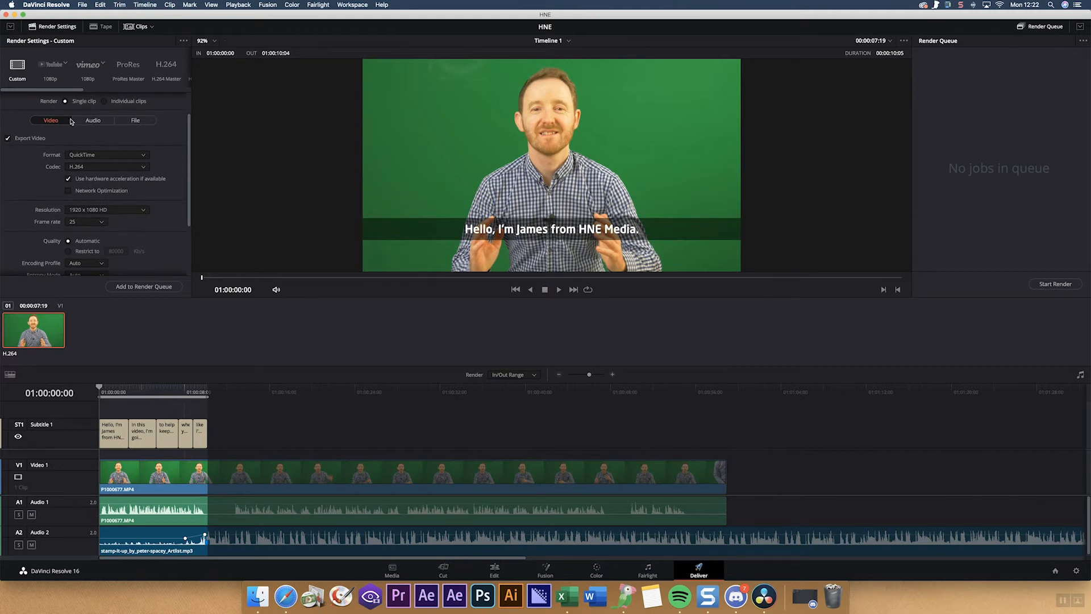
pyautogui.scroll(-3, 189, 170)
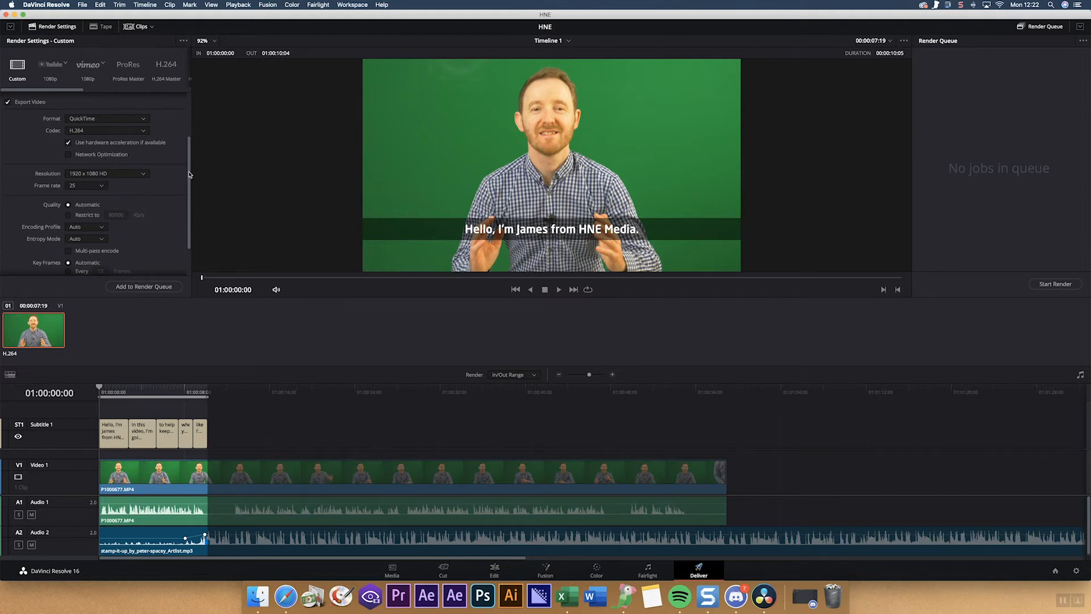
pyautogui.moveTo(189, 174); pyautogui.dragTo(188, 212)
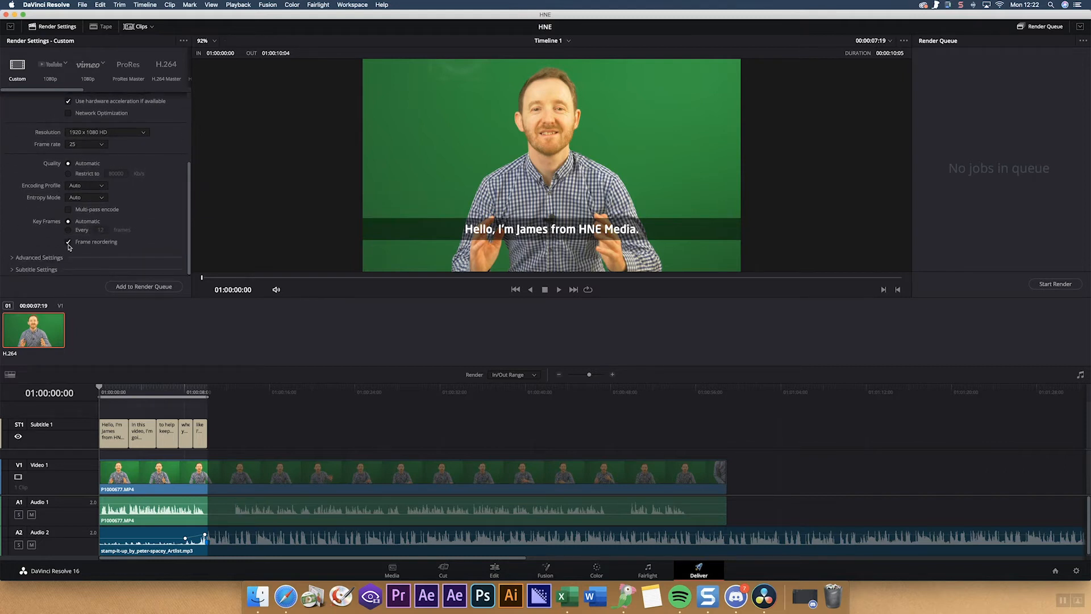
pyautogui.click(27, 270)
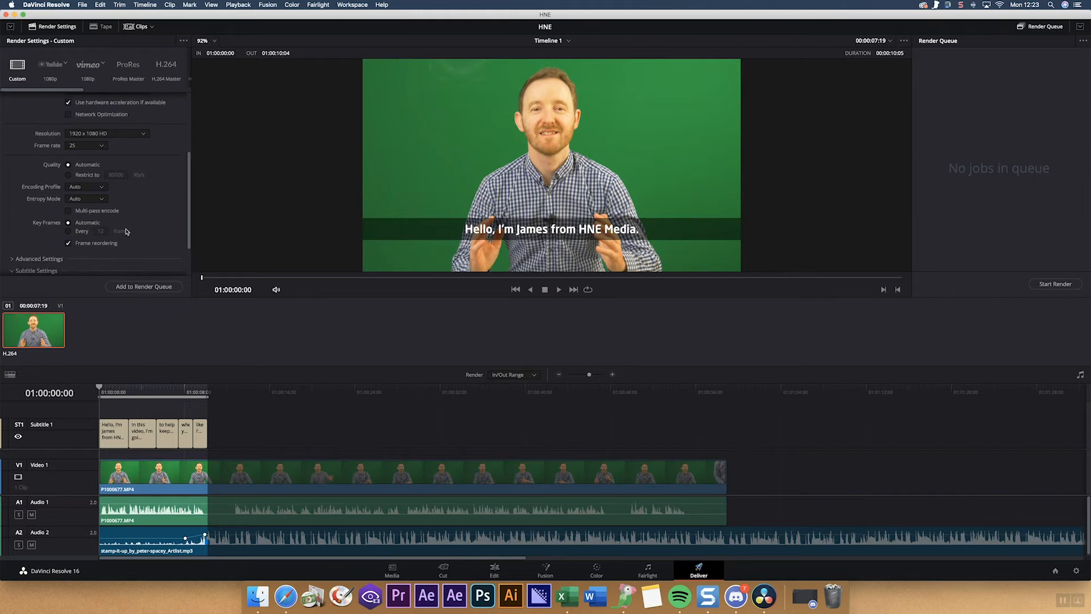
pyautogui.moveTo(189, 200); pyautogui.dragTo(188, 251)
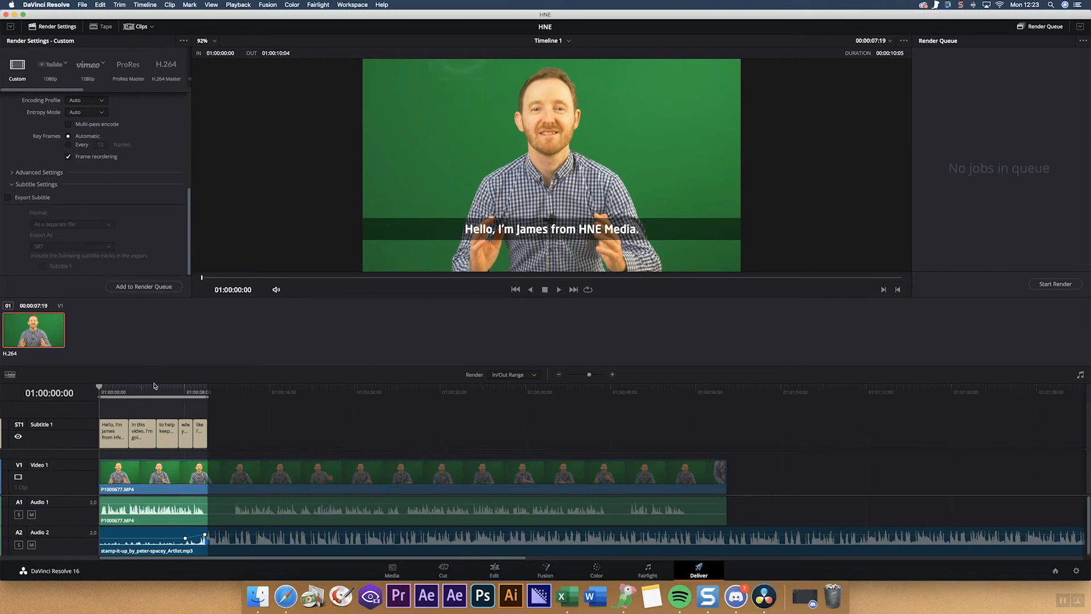
pyautogui.click(7, 199)
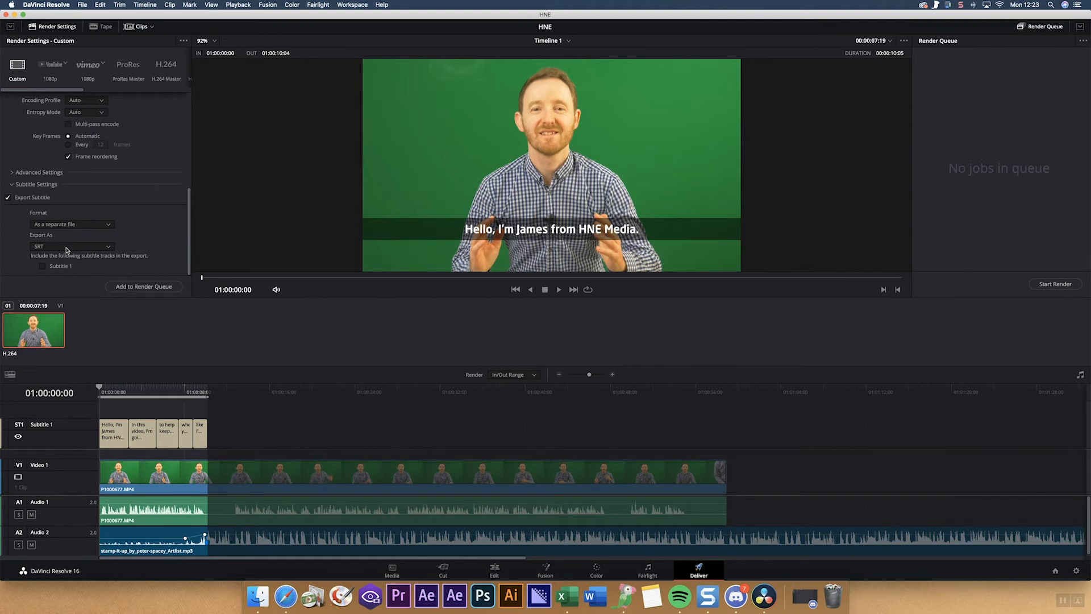
# Choose SRT as the subtitle export type, and set the subtitle format to Burn into video
pyautogui.click(47, 249)
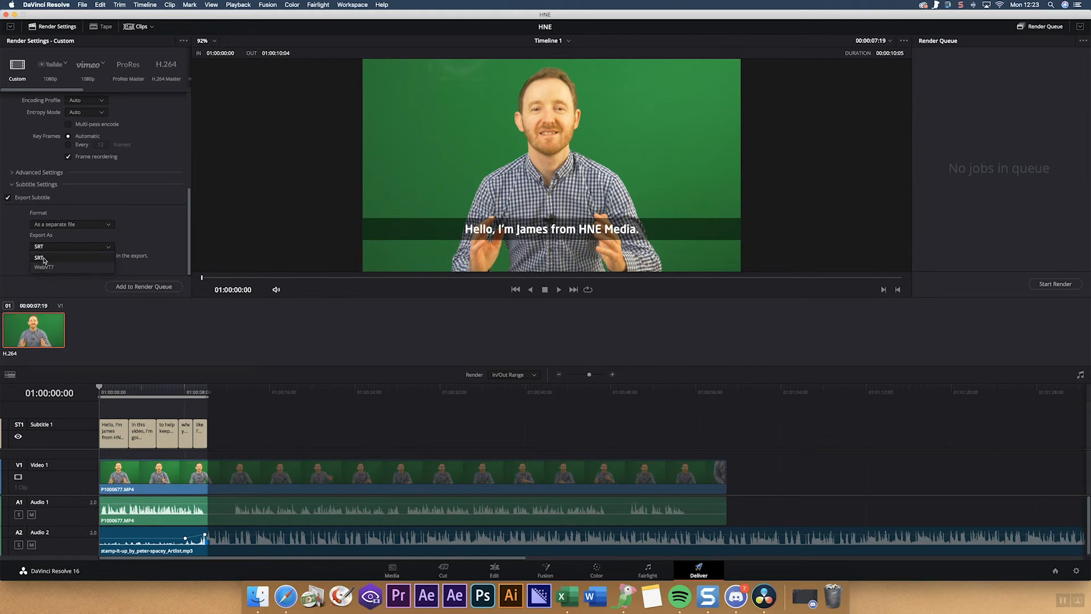
pyautogui.click(39, 258)
pyautogui.click(55, 226)
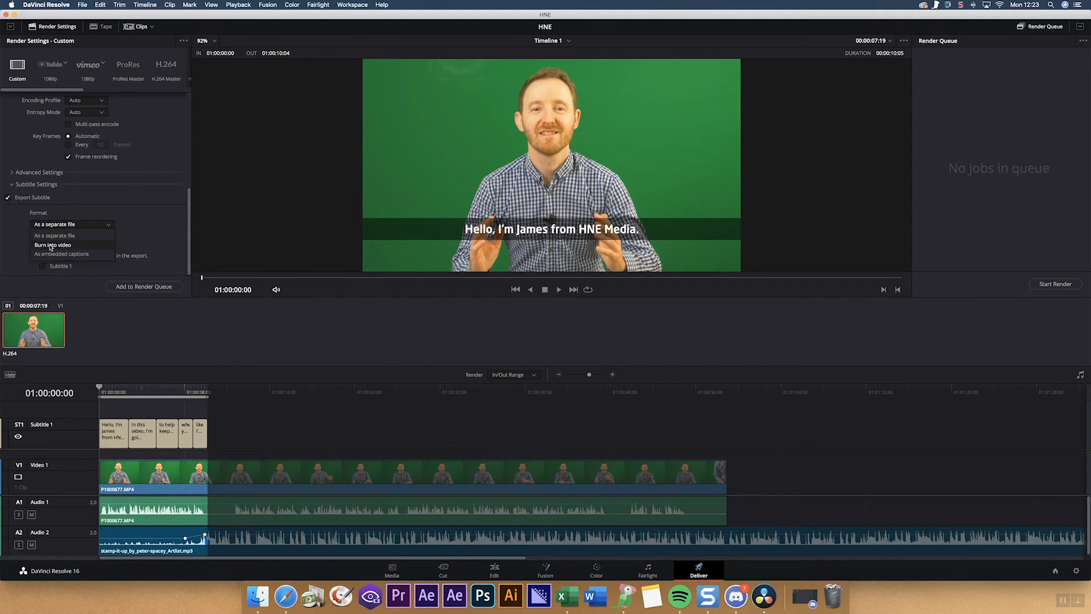
pyautogui.click(51, 246)
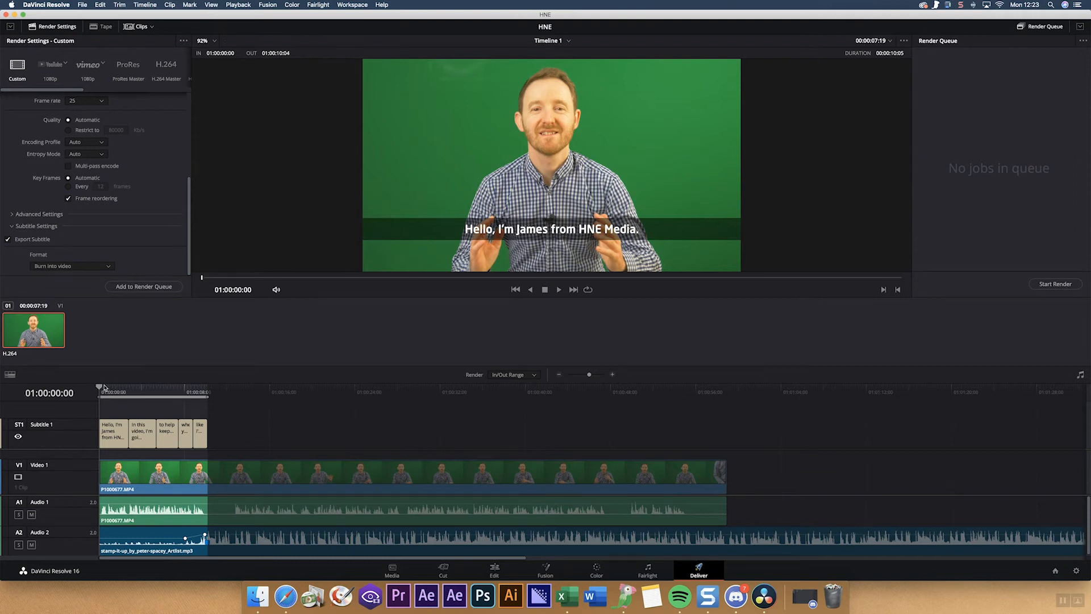
# Try the As embedded captions subtitle format, and switch the format back to Burn into video
pyautogui.click(67, 266)
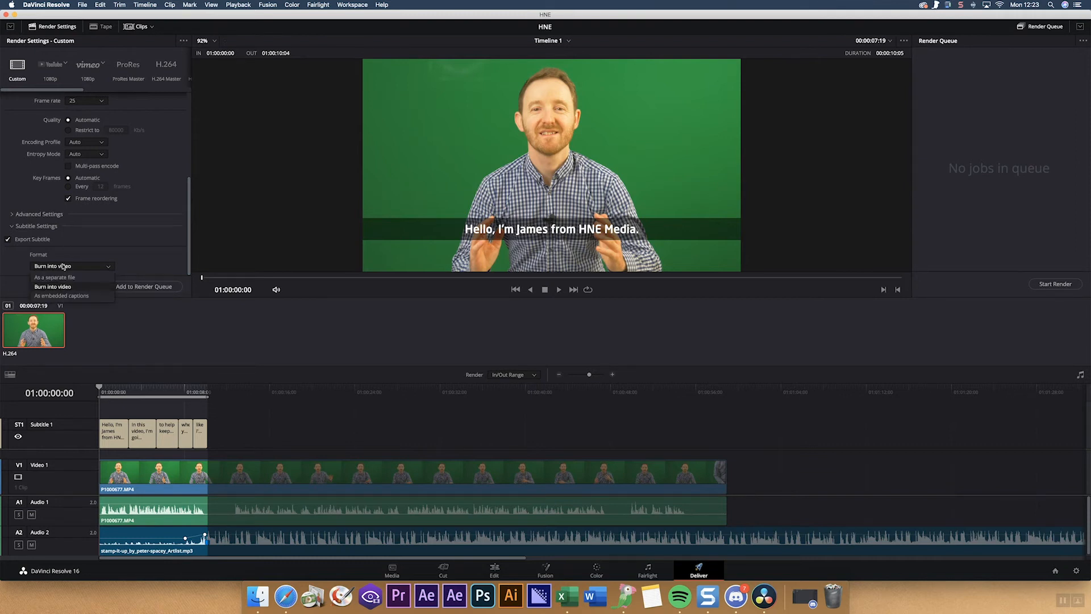
pyautogui.click(50, 296)
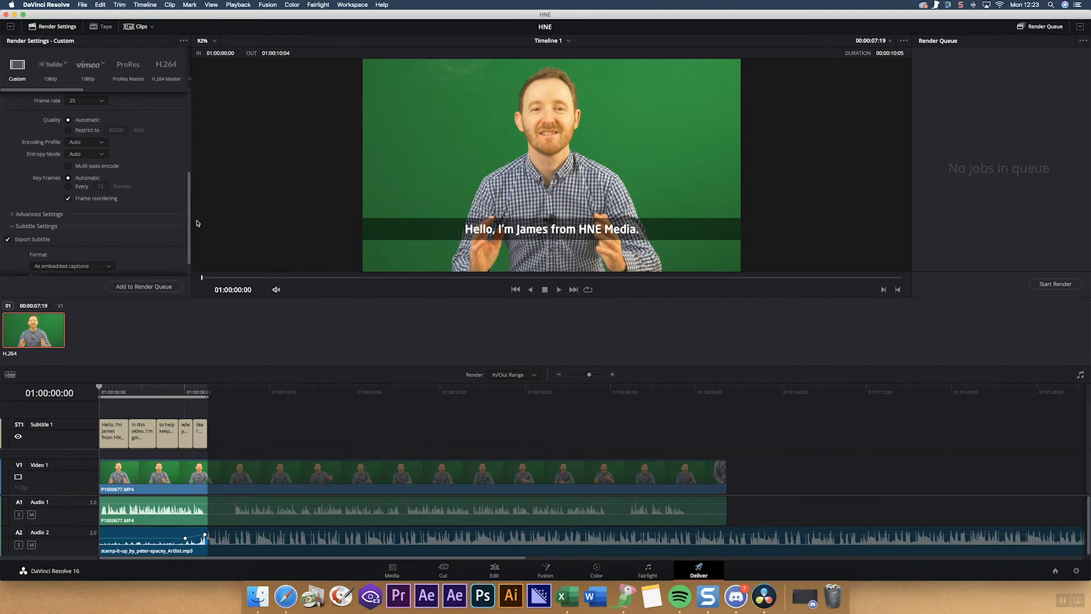
pyautogui.scroll(-2, 190, 256)
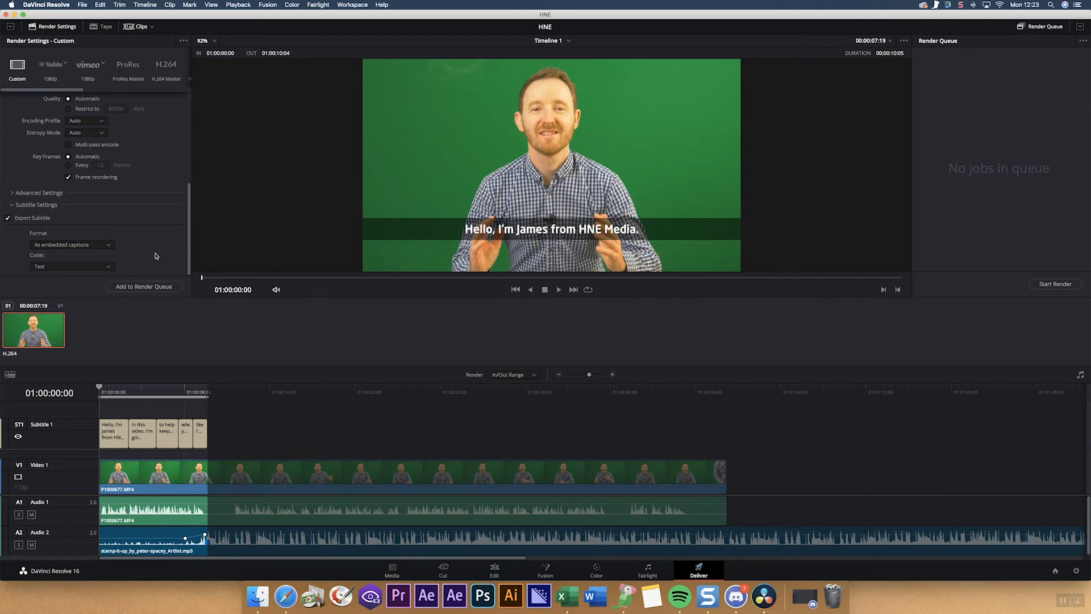
pyautogui.click(108, 246)
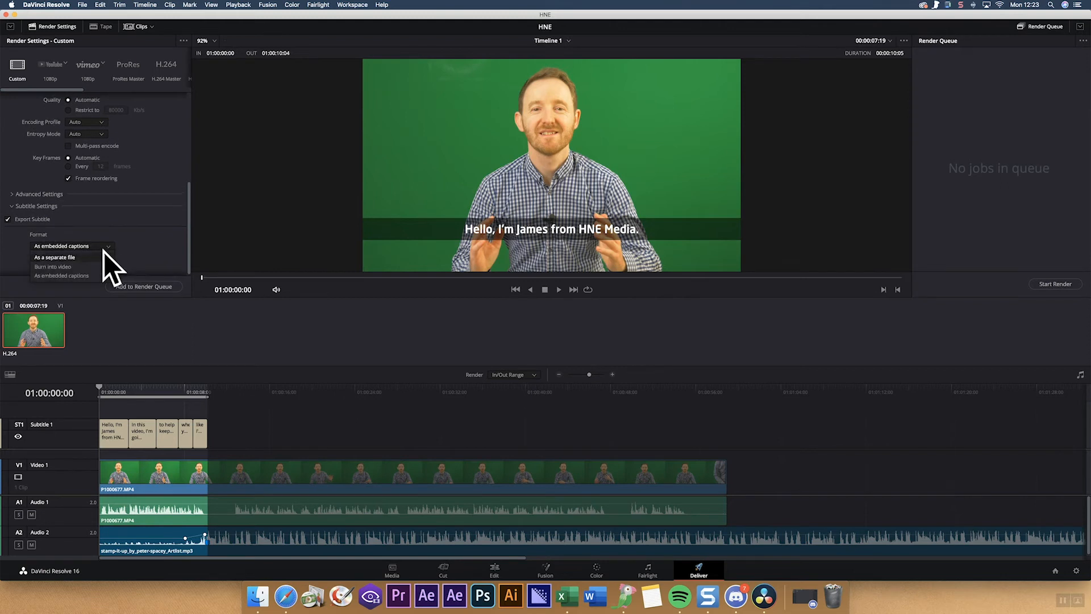
pyautogui.click(66, 269)
# Add the configured export to the render queue and start rendering it
pyautogui.moveTo(189, 234); pyautogui.dragTo(192, 113)
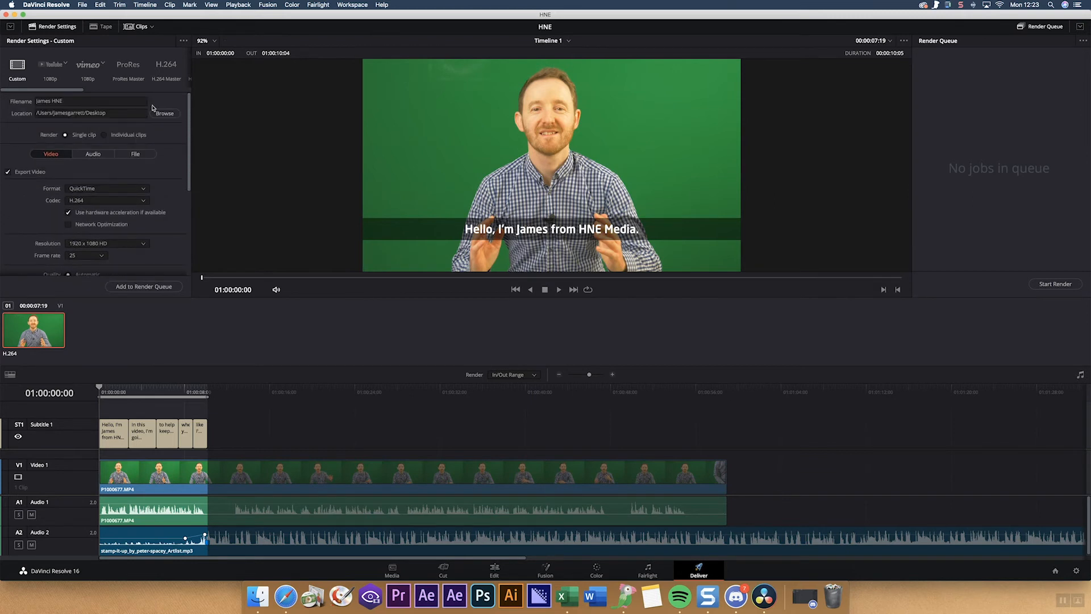
pyautogui.click(147, 288)
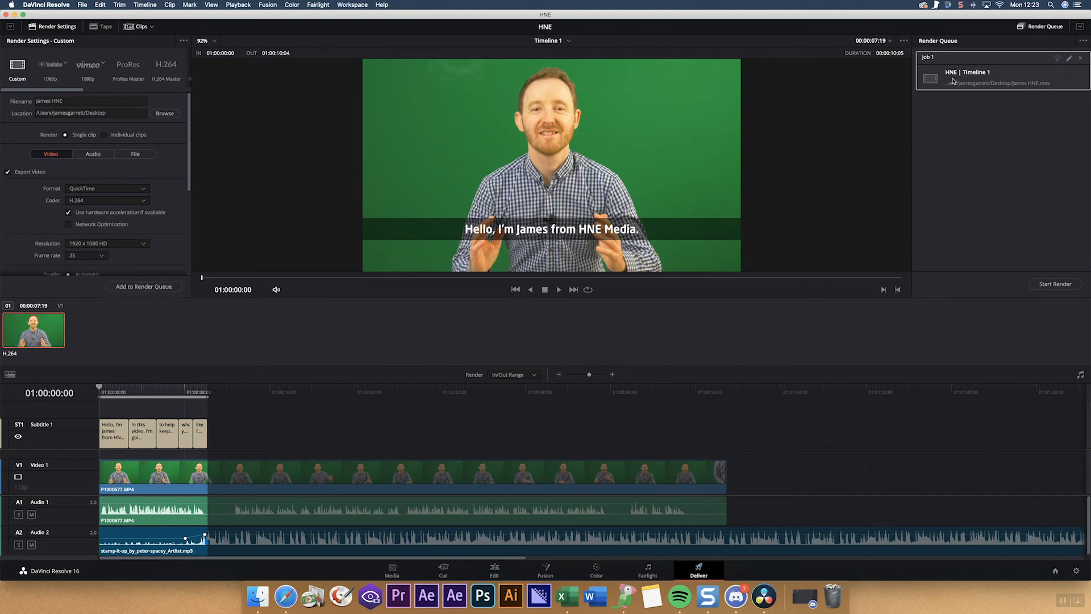
pyautogui.click(1048, 284)
# Switch to Finder, open the Desktop folder and preview the newly rendered HNE movie
pyautogui.click(257, 595)
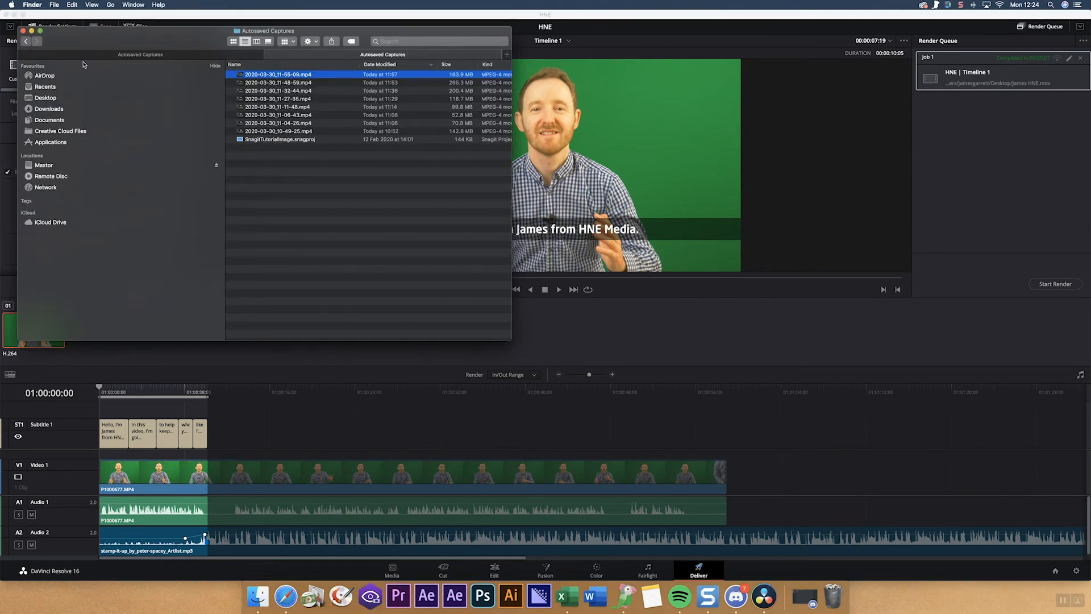
pyautogui.click(62, 101)
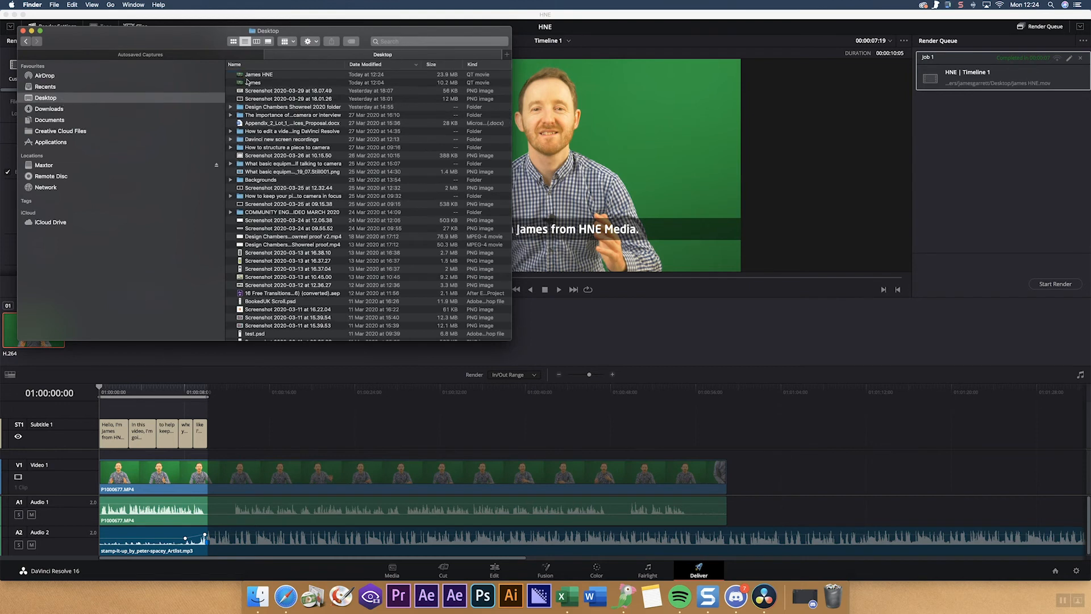
pyautogui.click(261, 76)
pyautogui.press('space')
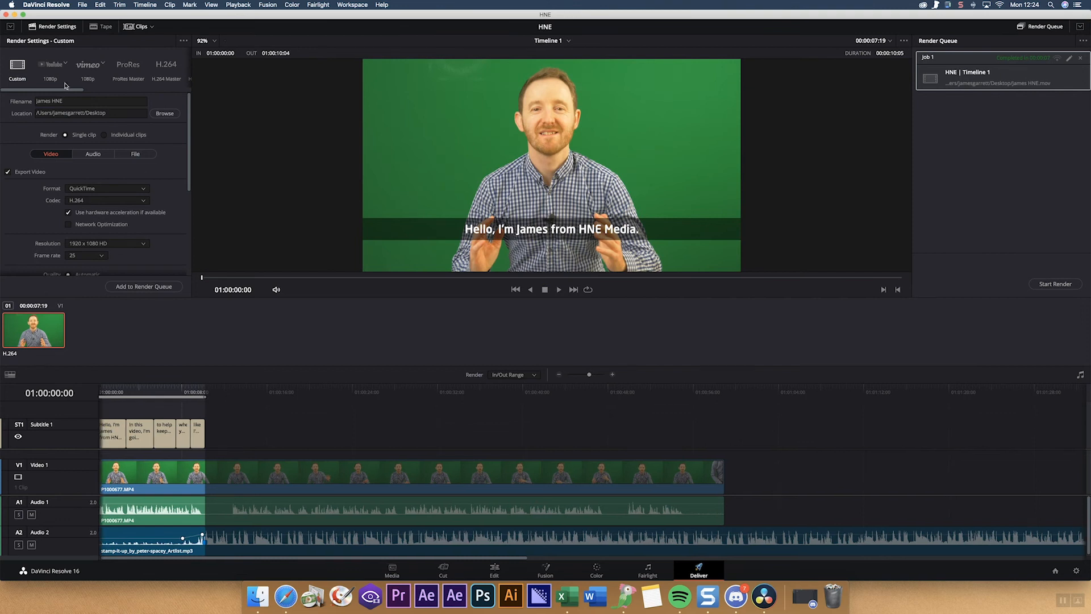
# Load the YouTube 1080p render preset and move the timeline playhead to 01:00:02:20
pyautogui.click(59, 73)
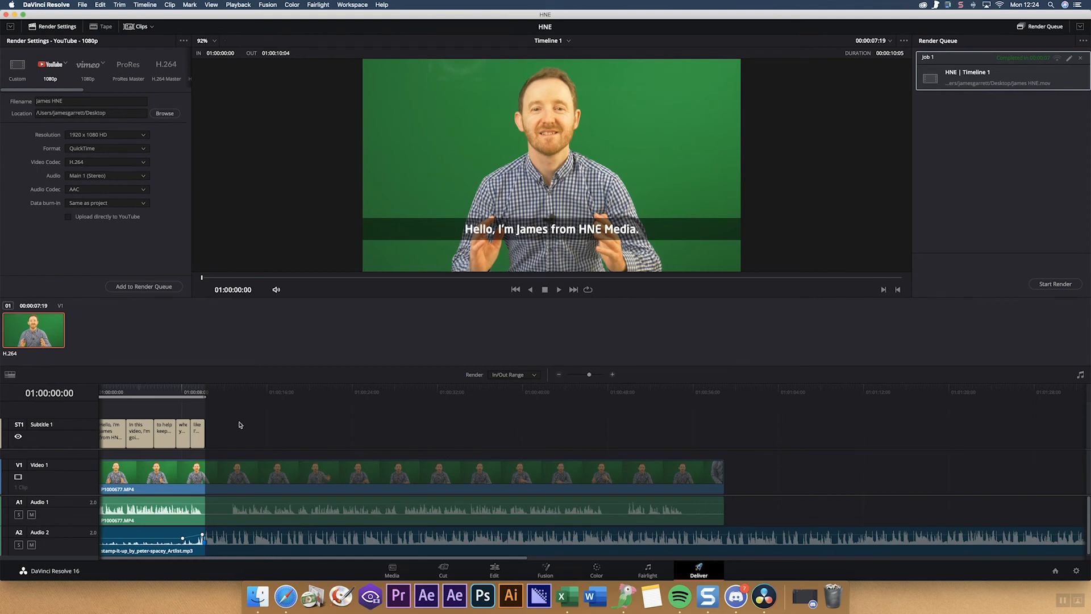
pyautogui.moveTo(192, 394); pyautogui.dragTo(126, 404)
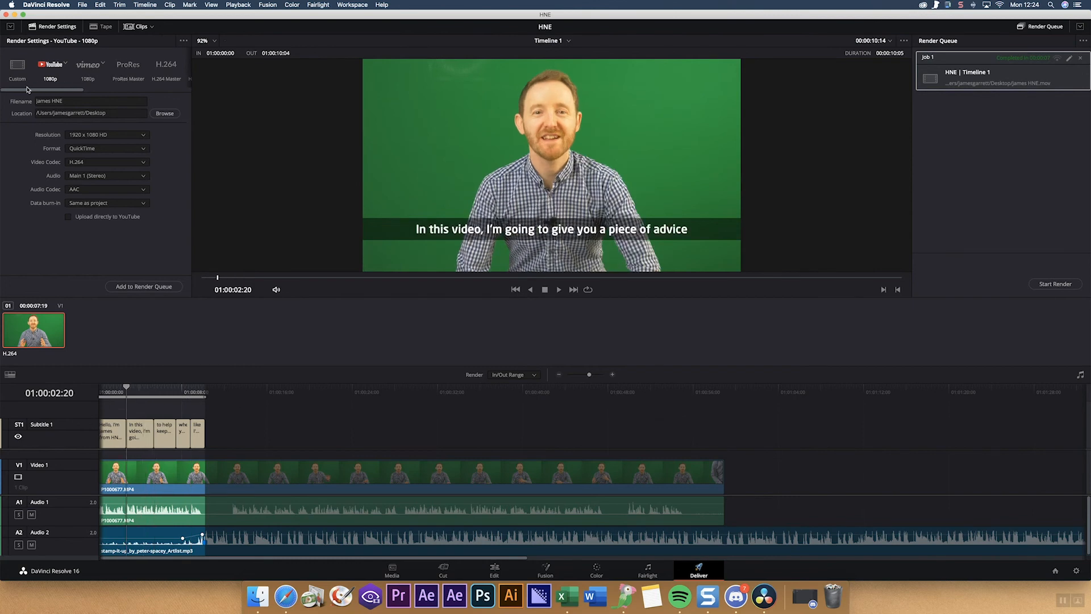
# Try the Vimeo, YouTube, ProRes Master and H.264 Master render presets in turn to compare their settings
pyautogui.moveTo(27, 91)
pyautogui.mouseDown()
pyautogui.moveTo(173, 101)
pyautogui.moveTo(10, 89)
pyautogui.mouseUp()
pyautogui.click(89, 65)
pyautogui.click(54, 66)
pyautogui.click(128, 65)
pyautogui.hscroll(3, 129, 67)
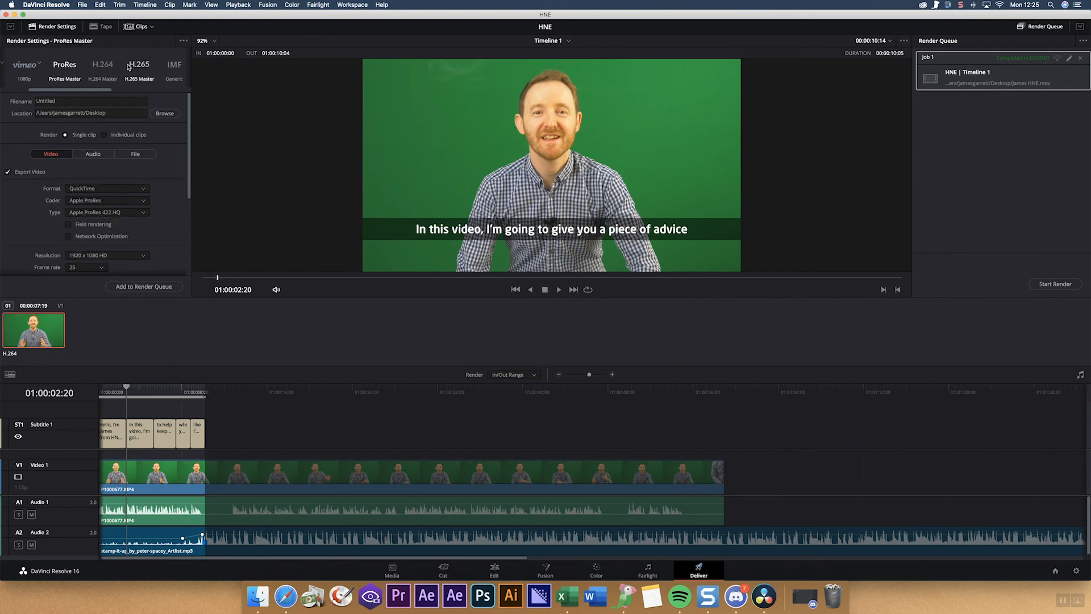
pyautogui.click(69, 66)
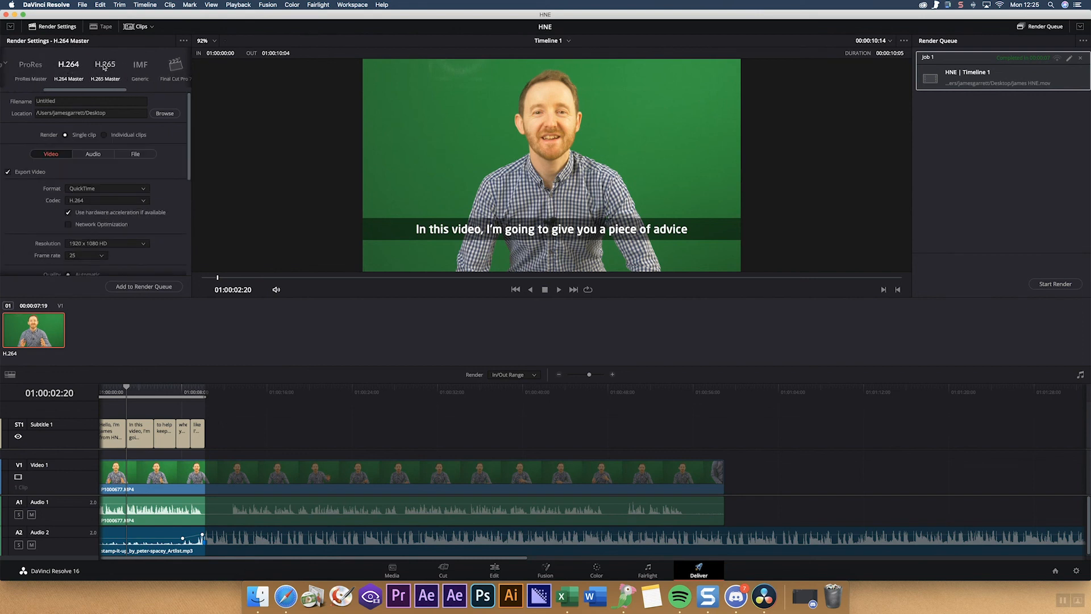
# Look through the remaining render presets, trying Premiere XML and Final Cut Pro 7
pyautogui.hscroll(4, 136, 92)
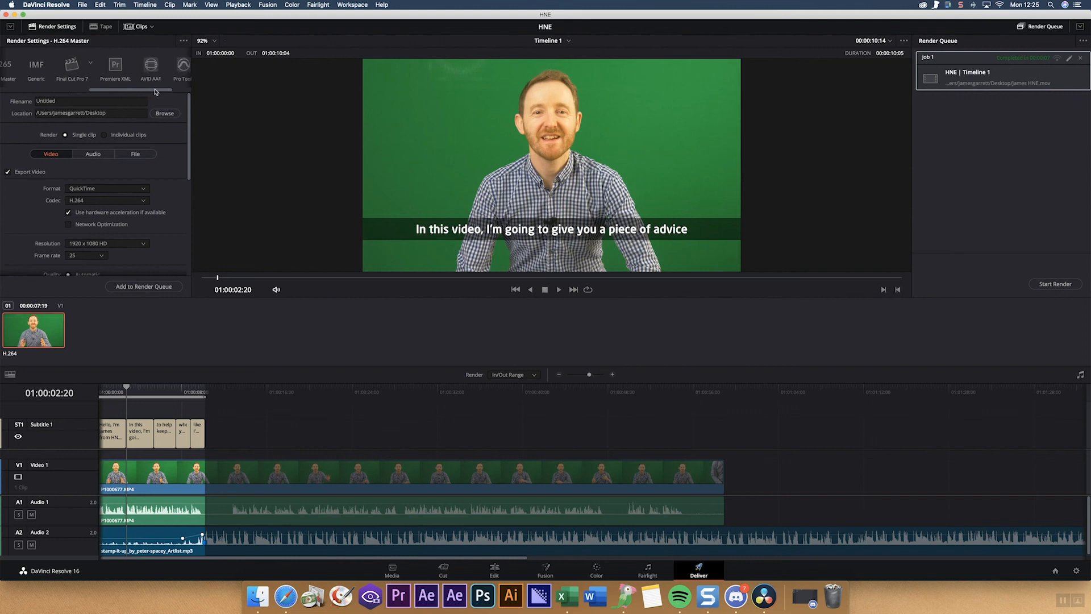
pyautogui.hscroll(-2, 137, 92)
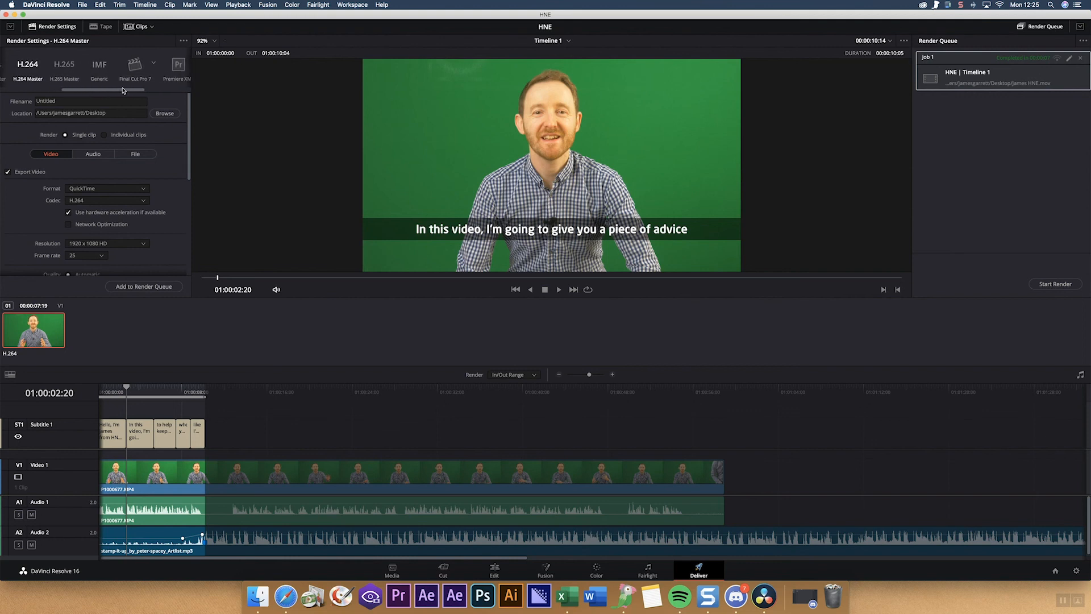
pyautogui.click(157, 66)
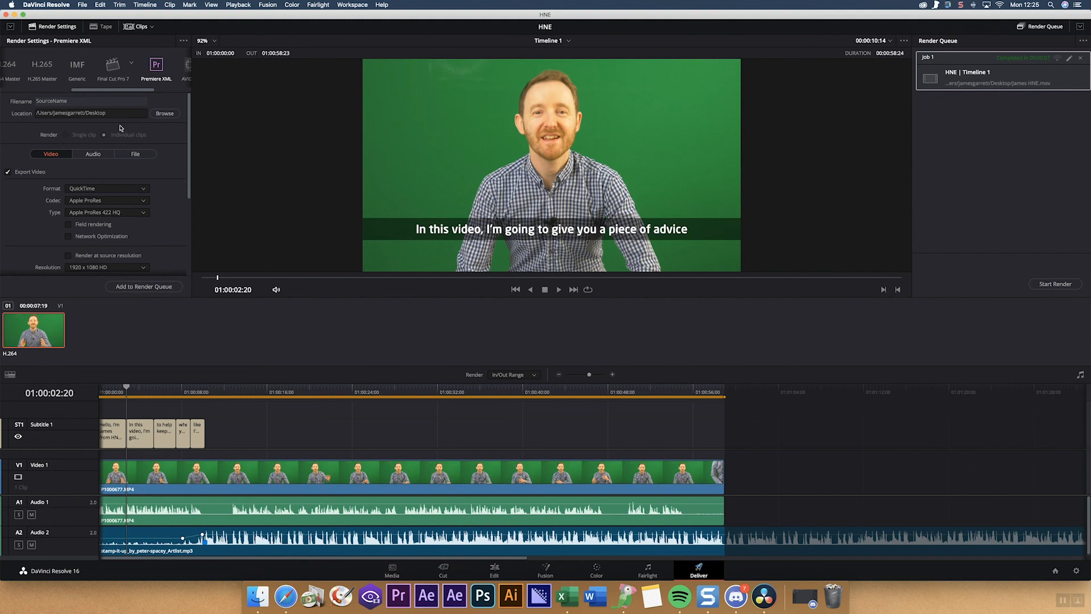
pyautogui.click(113, 70)
# Switch the render settings back to the YouTube 1080p preset
pyautogui.hscroll(-1, 91, 94)
pyautogui.hscroll(-3, 90, 95)
pyautogui.click(53, 75)
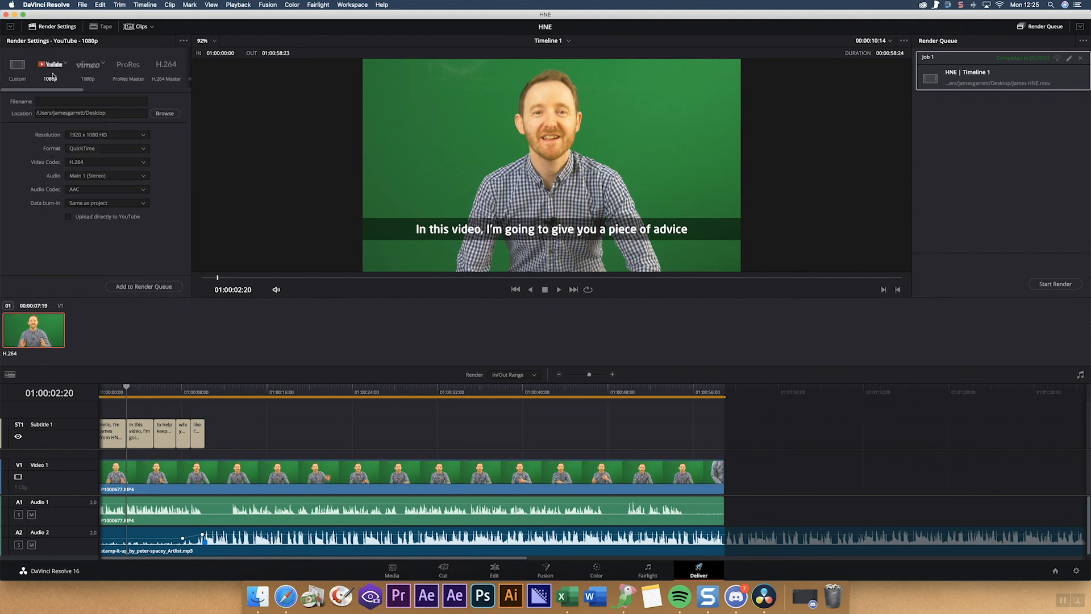